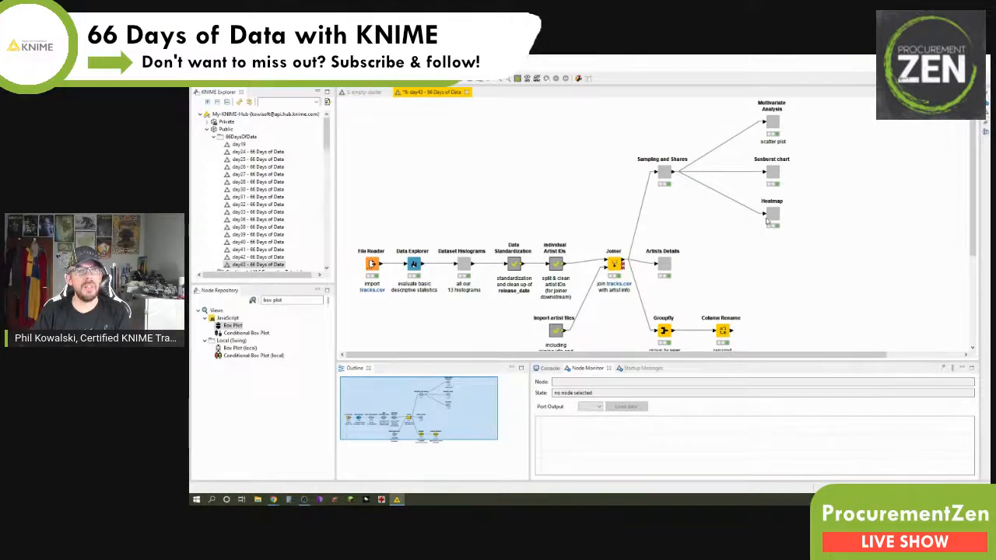
Open the Heatmap component's interactive view, examine the heatmap, and close it
right_click(772, 213)
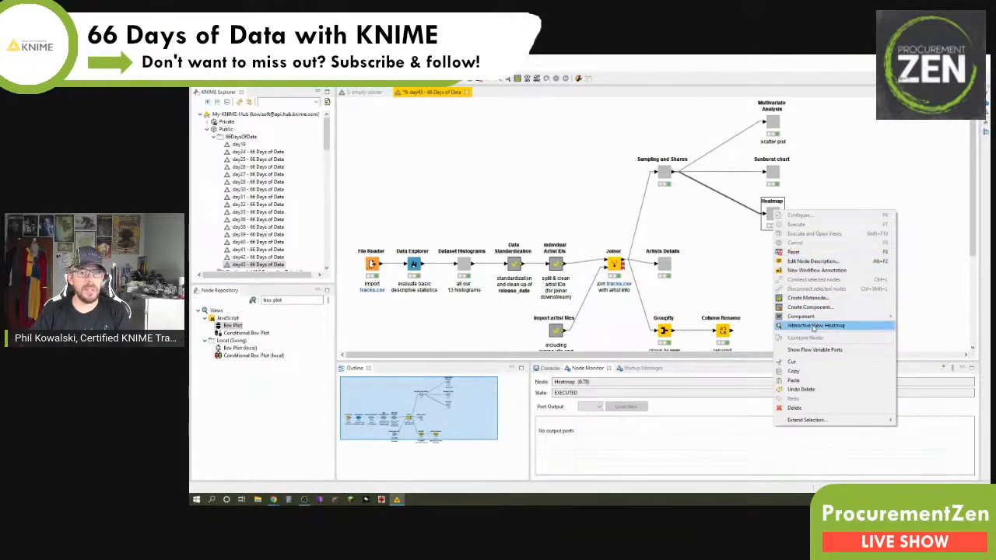
click(815, 326)
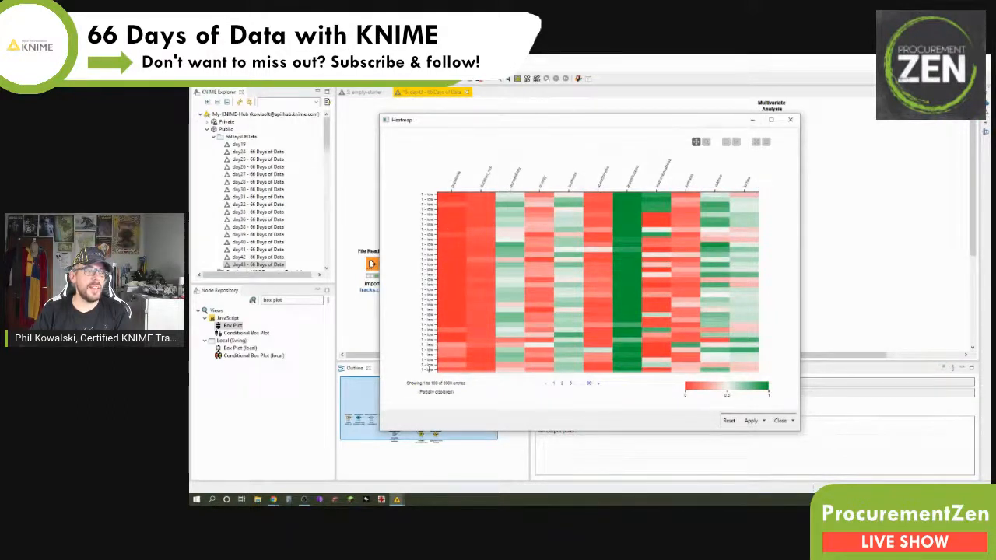
click(789, 119)
click(606, 308)
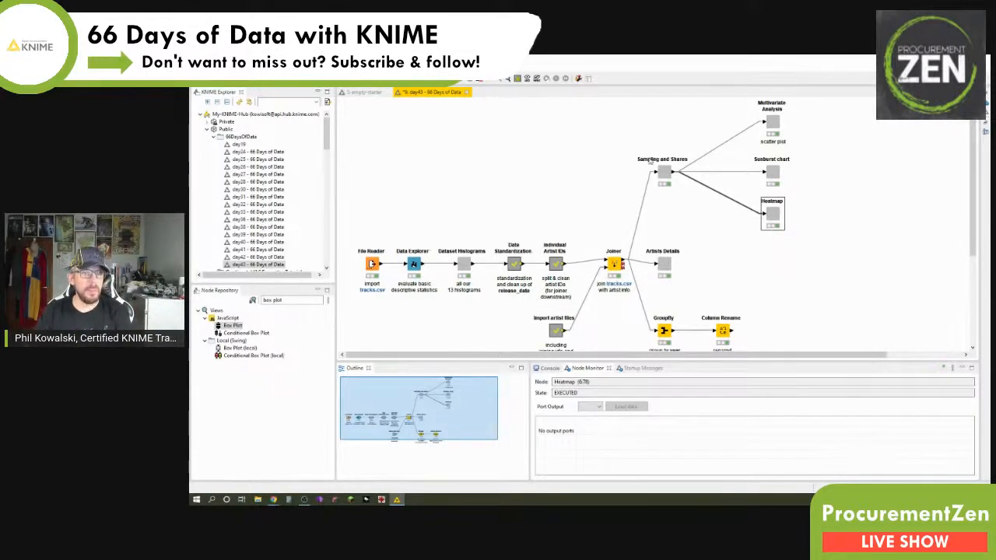
Clear the node search, then inspect all columns of the Sampling and Shares output table and close it
drag(284, 301, 229, 302)
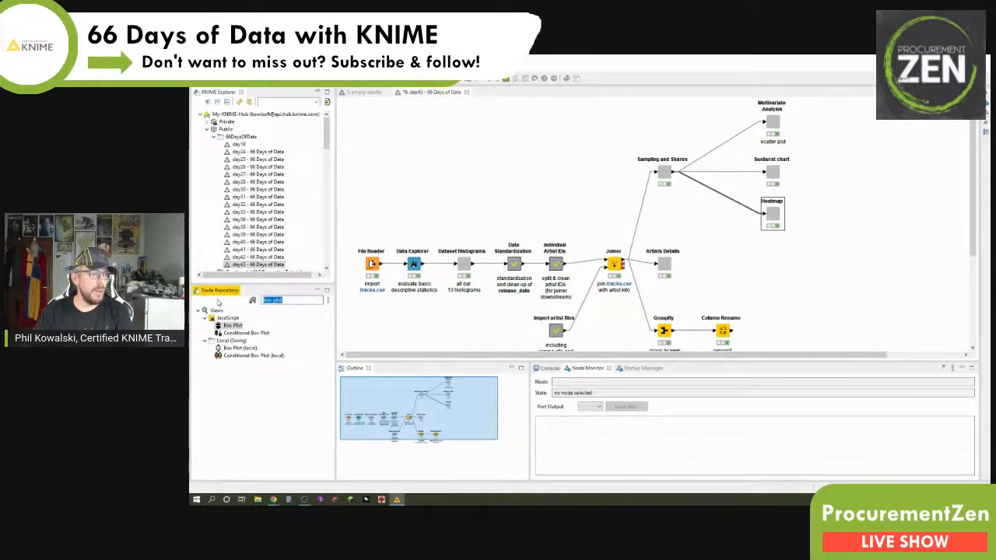
key(BackSpace)
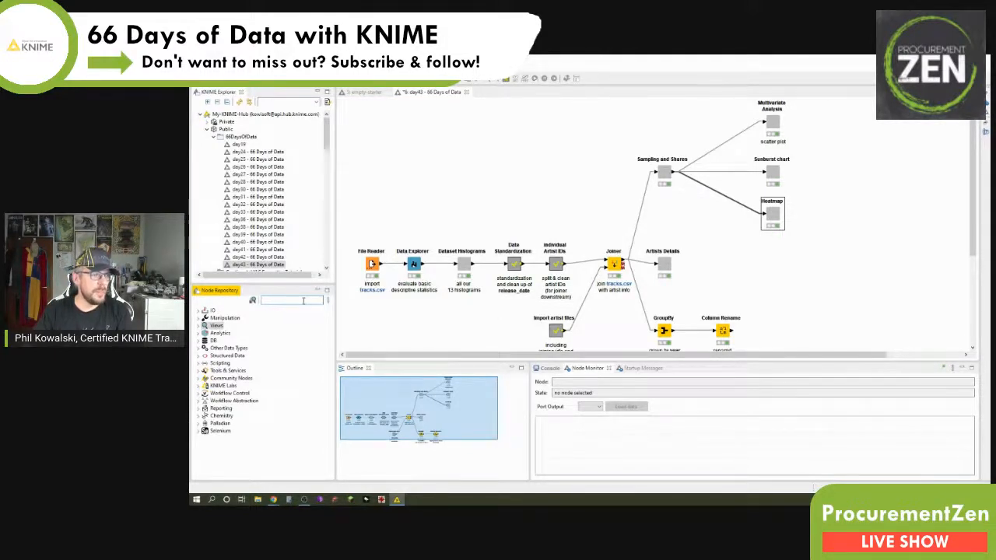
click(666, 177)
right_click(665, 178)
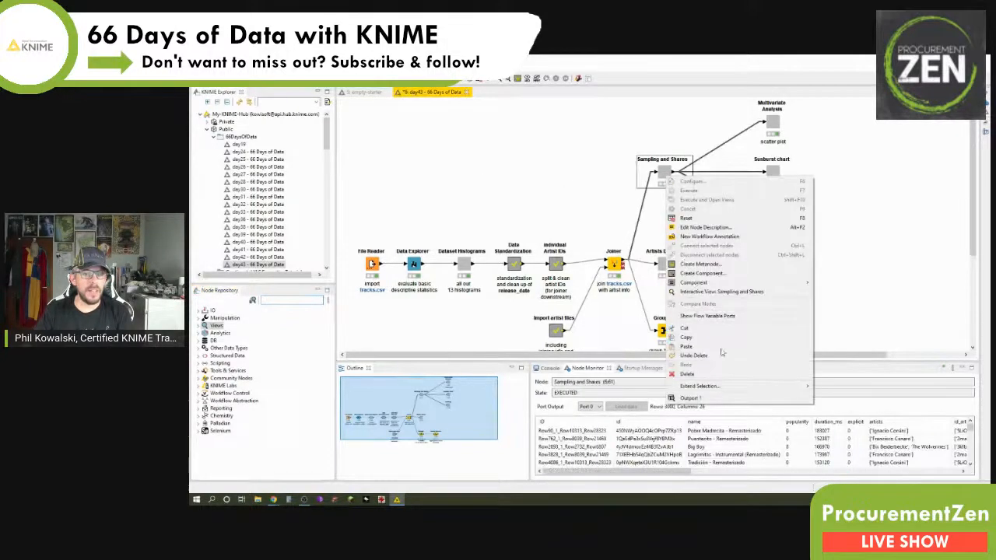
click(712, 398)
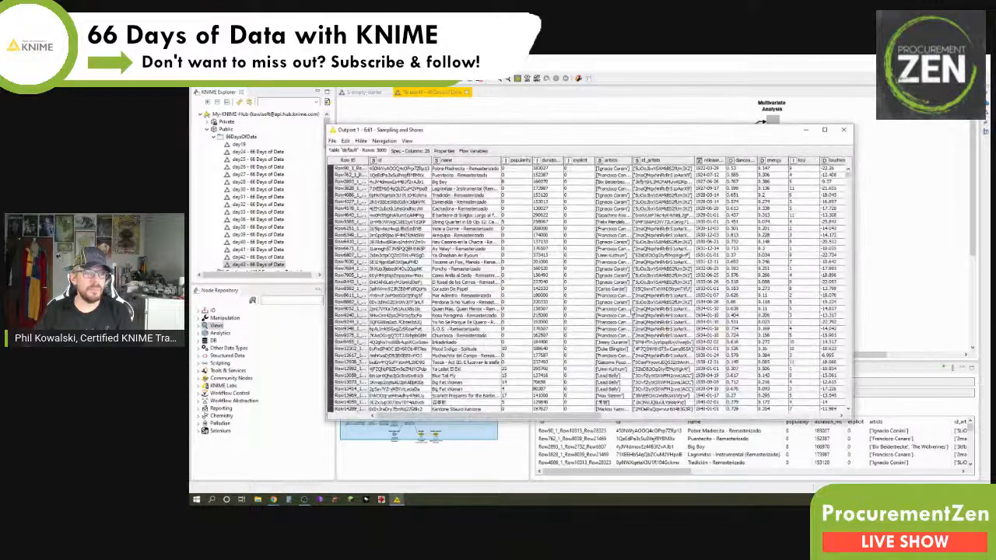
drag(421, 416, 734, 432)
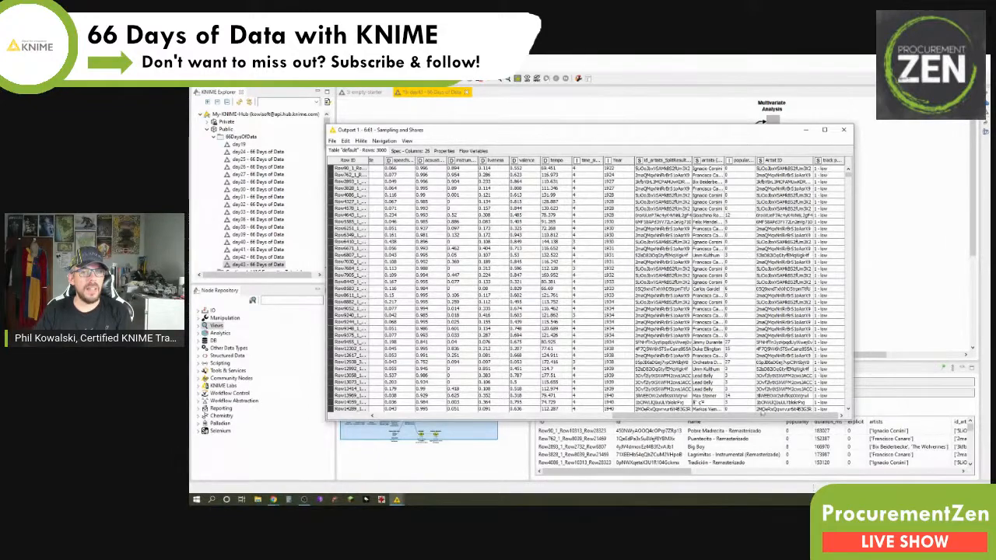
drag(761, 420, 518, 421)
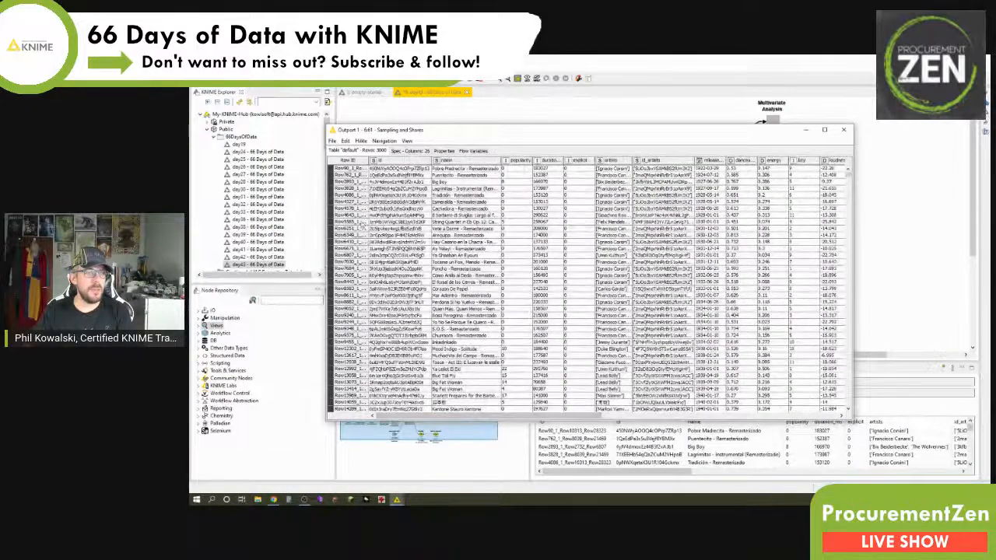
click(843, 129)
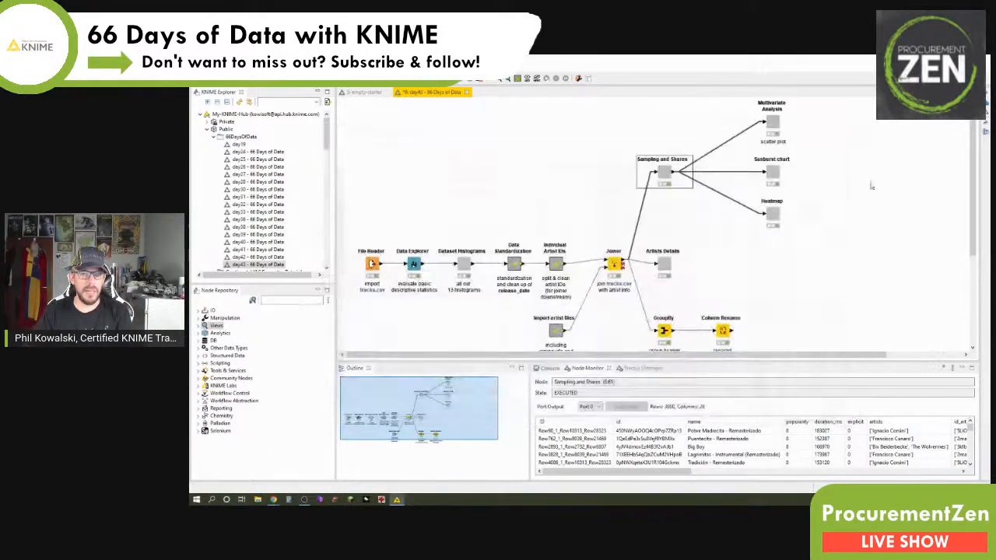
Add a Column Resorter node fed by Sampling and Shares and place it below the Heatmap component
click(293, 311)
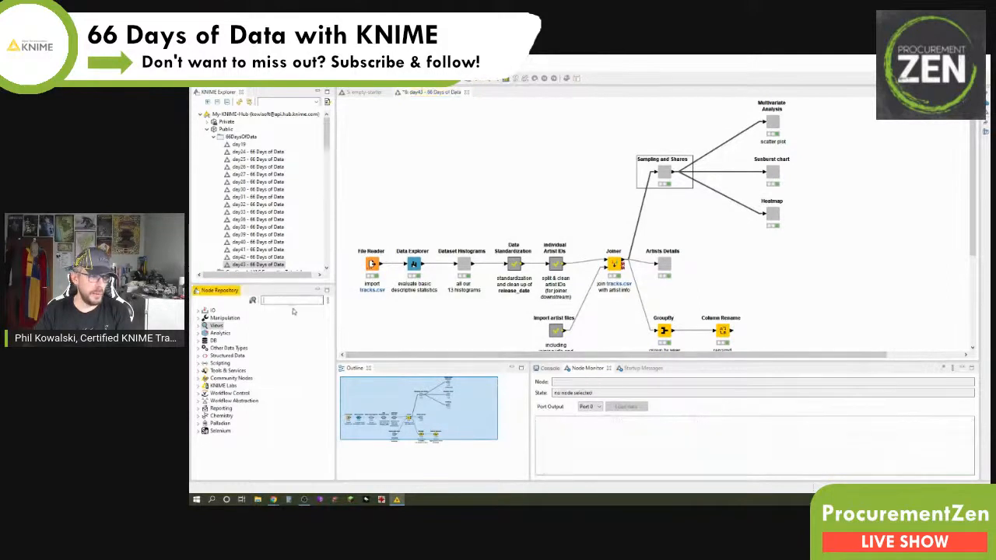
text(column re)
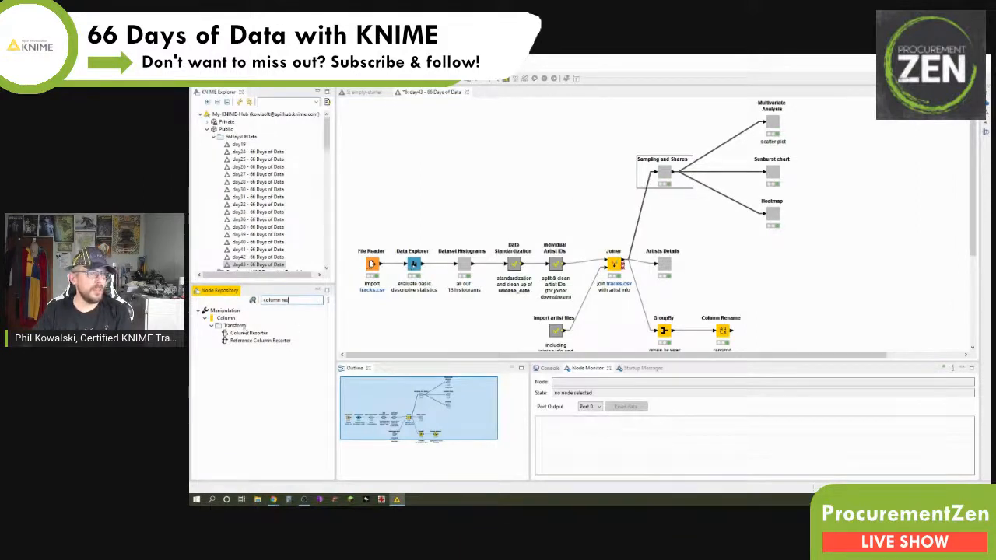
double_click(248, 332)
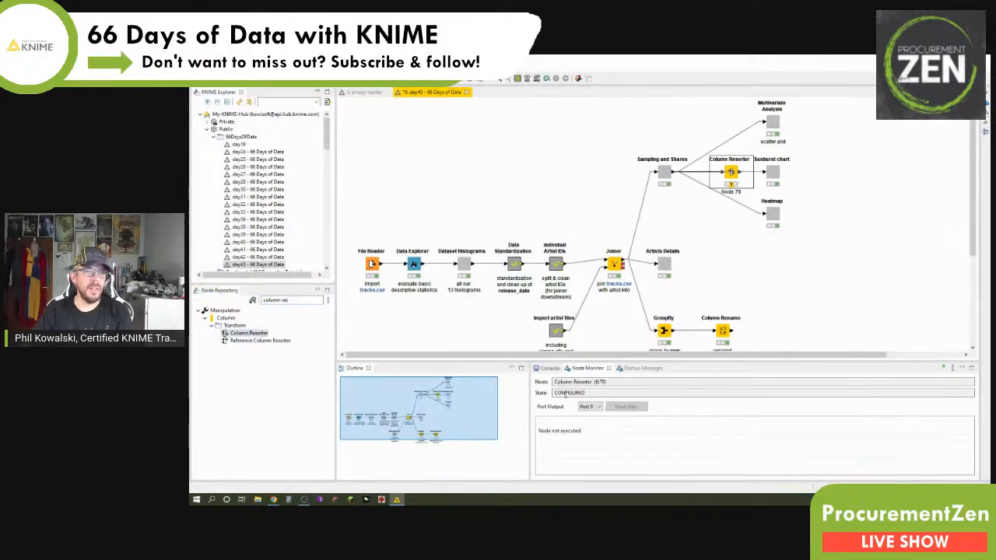
drag(731, 173, 774, 265)
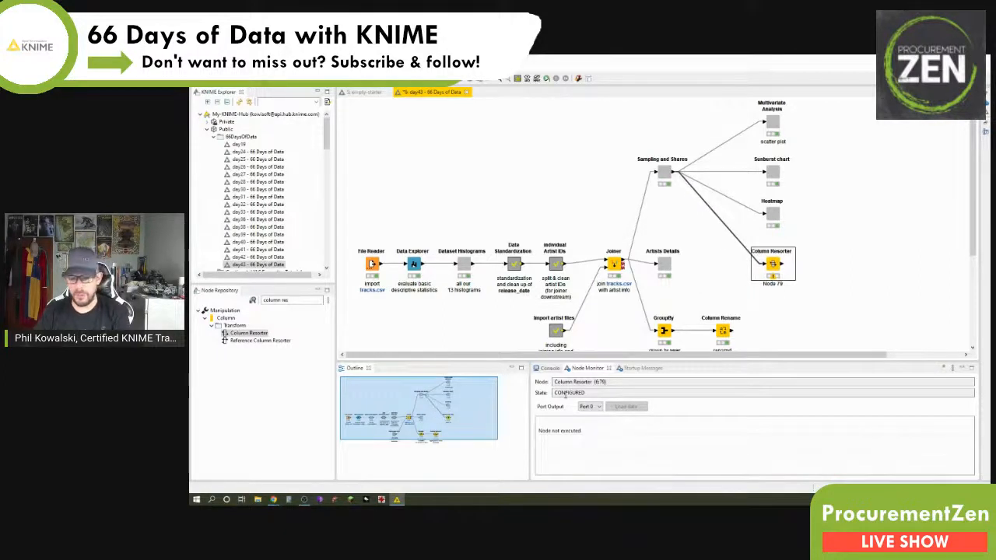
Configure the Column Resorter to move the track popularity class column to the first position
key(F6)
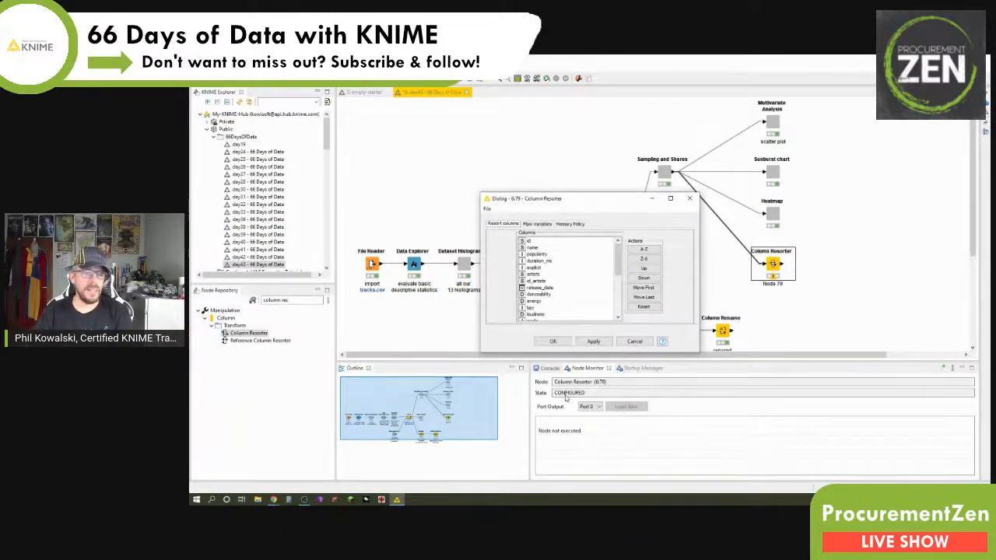
scroll(597, 282, down, 4)
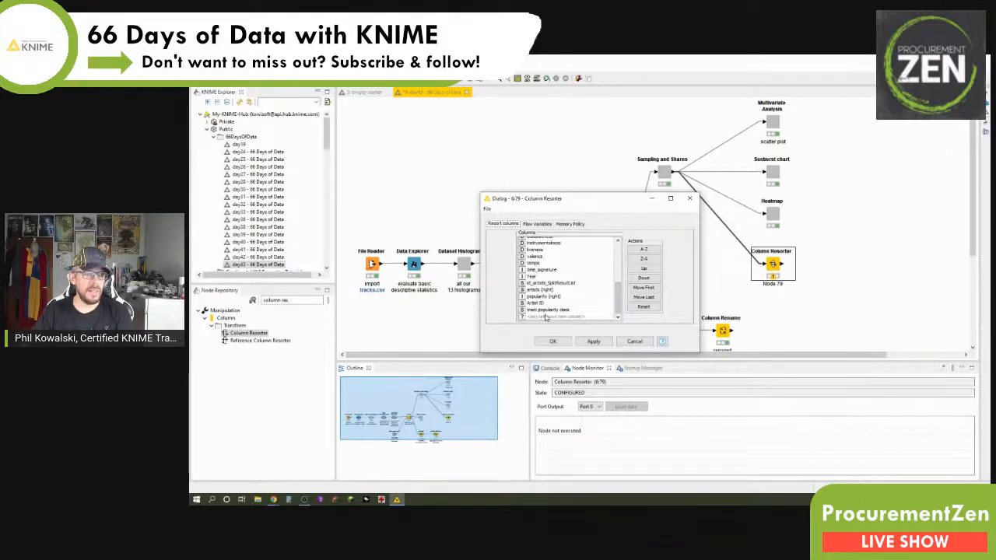
click(548, 310)
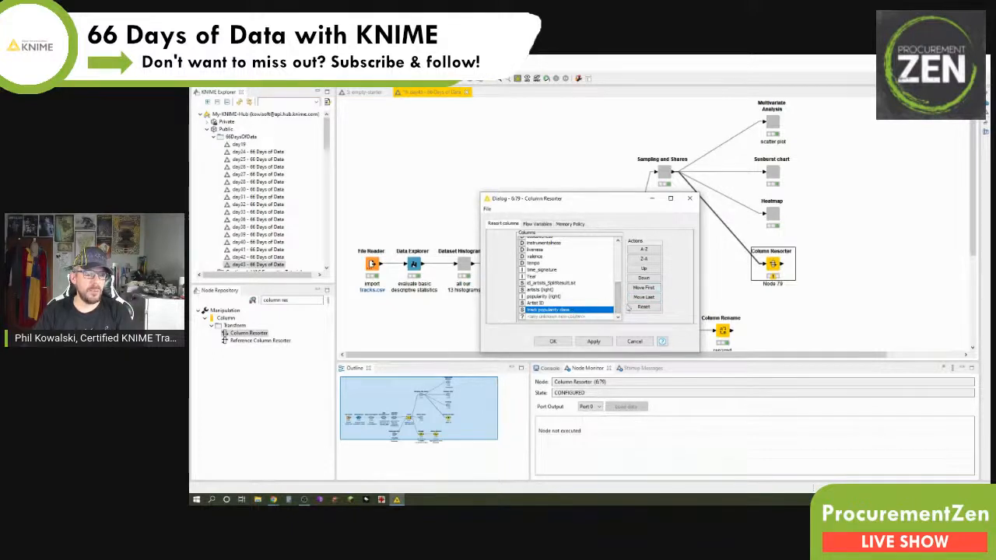
click(653, 287)
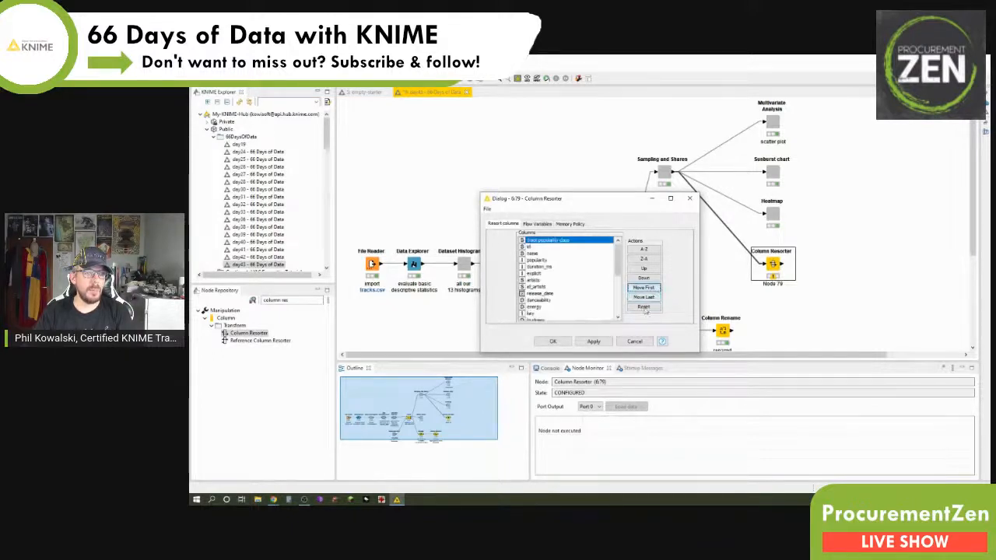
click(554, 341)
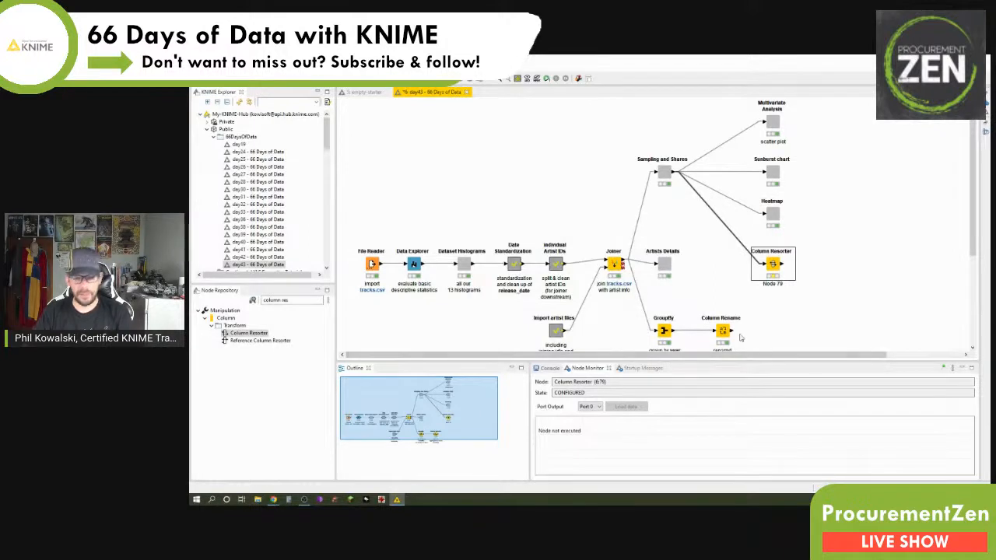
Label the Column Resorter "move track popularity class first" over three lines with "track popularity class" in bold, and execute the node
key(F2)
text(move)
key(Return)
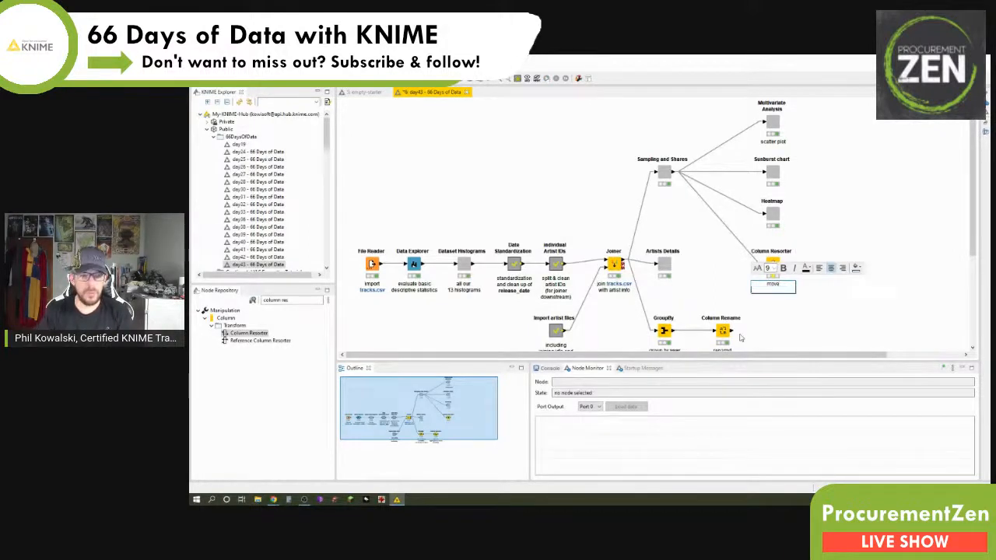
text(track popu)
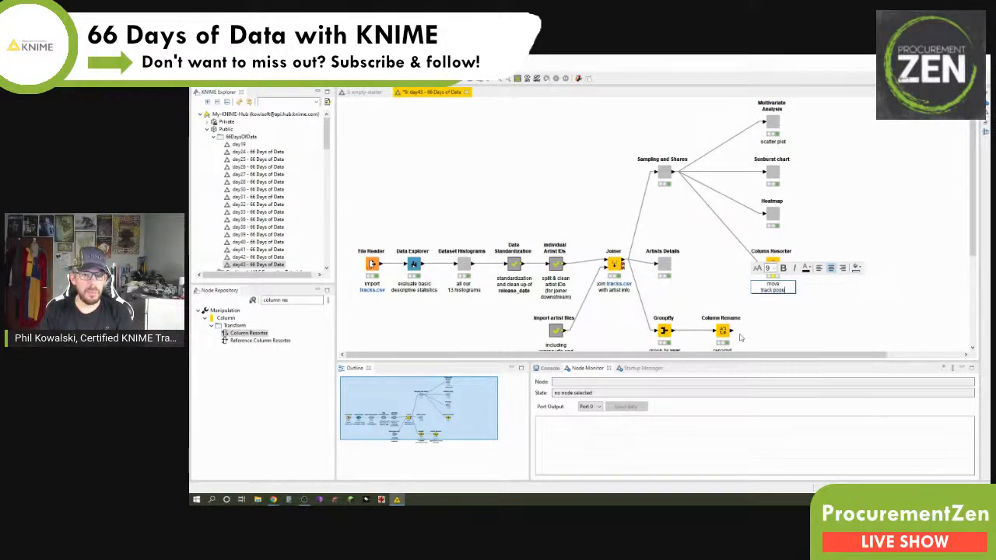
text(larity cla)
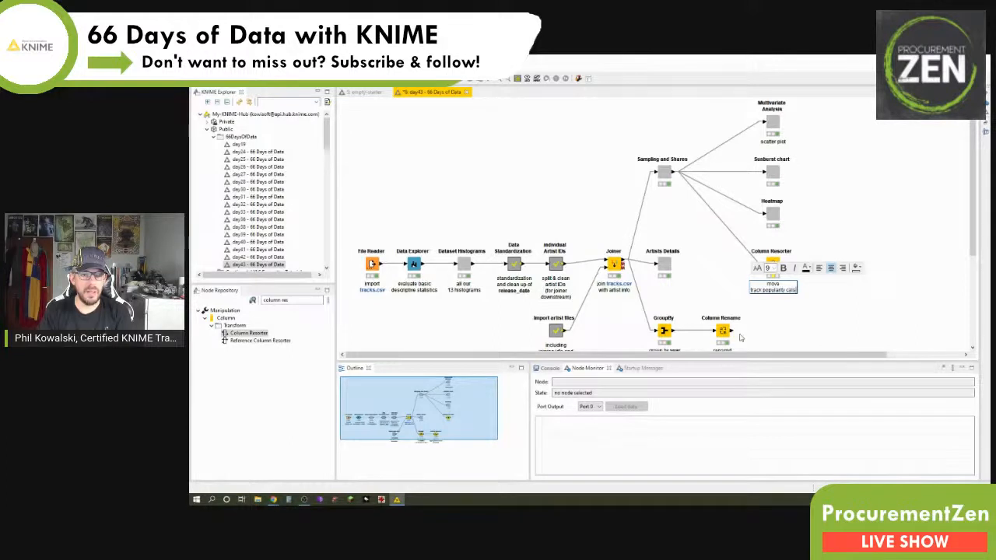
text(ss )
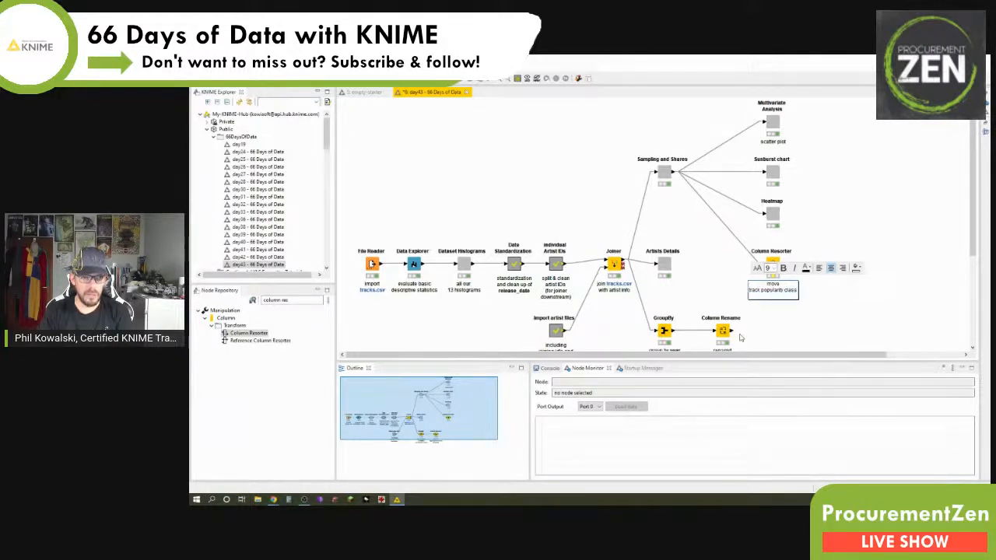
text(first)
key(shift+End)
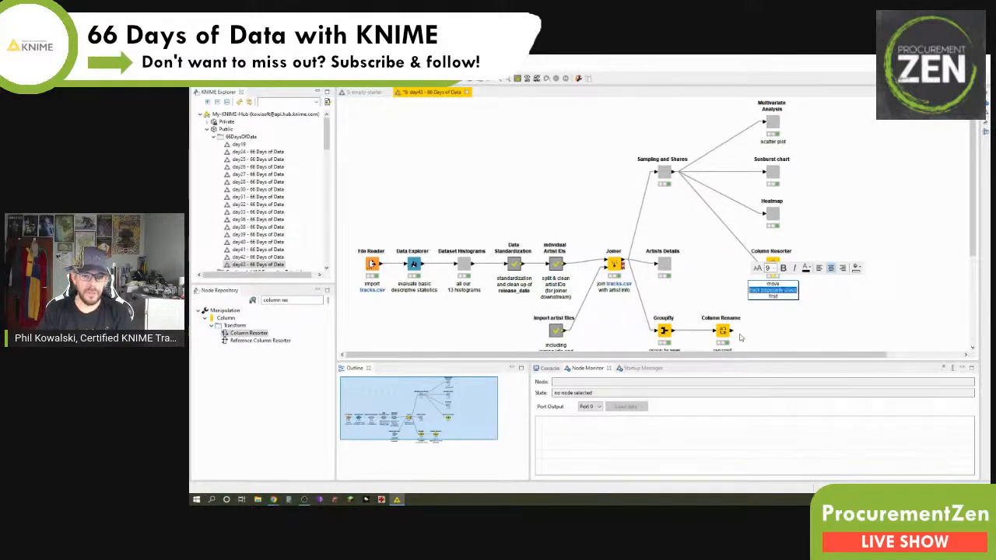
key(ctrl+b)
click(847, 334)
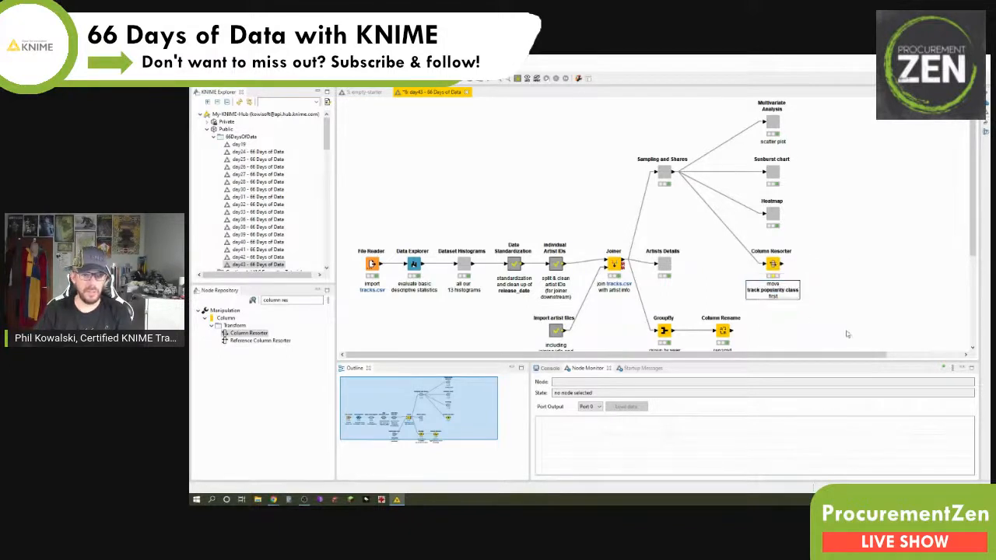
right_click(775, 267)
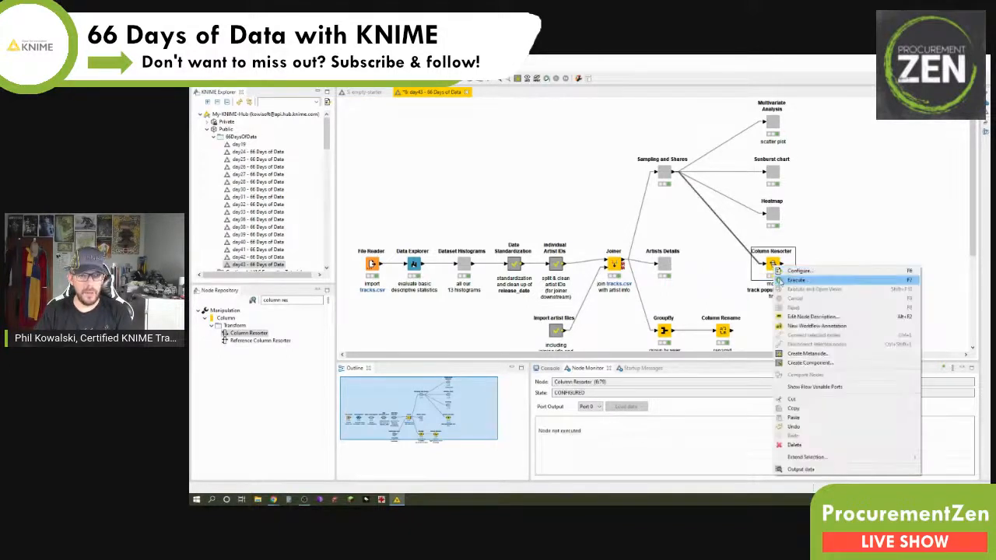
click(784, 280)
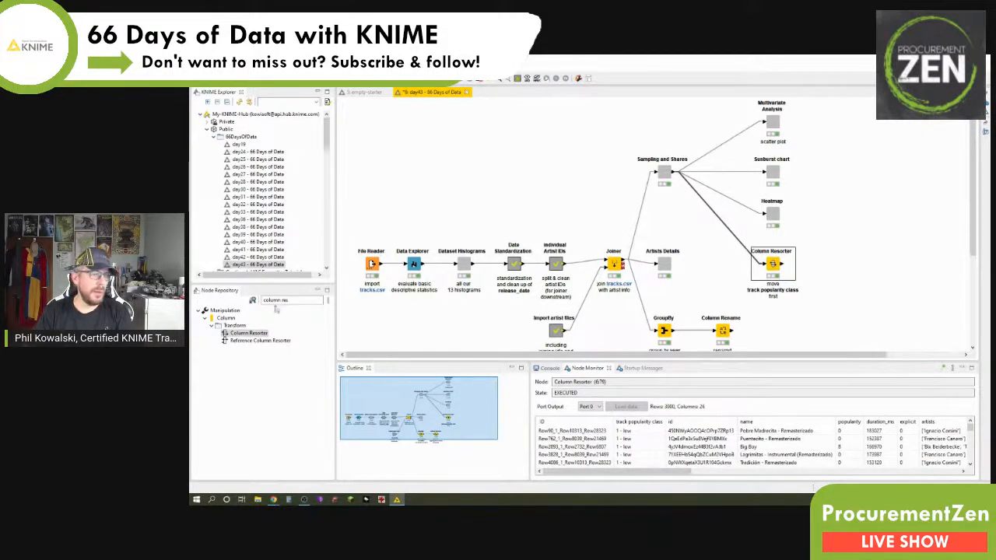
Find the JavaScript Parallel Coordinates Plot node and add it after the Column Resorter
click(300, 302)
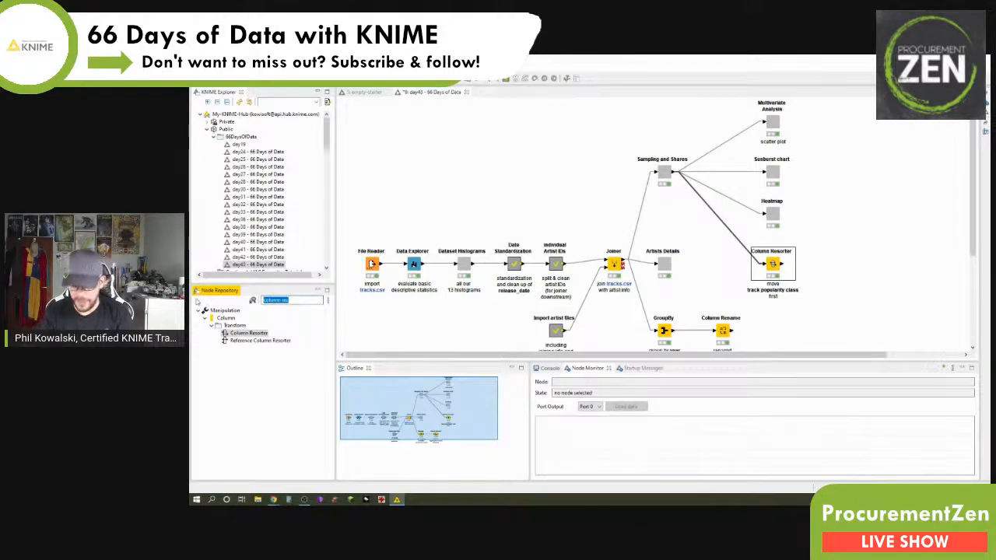
text(parallel co)
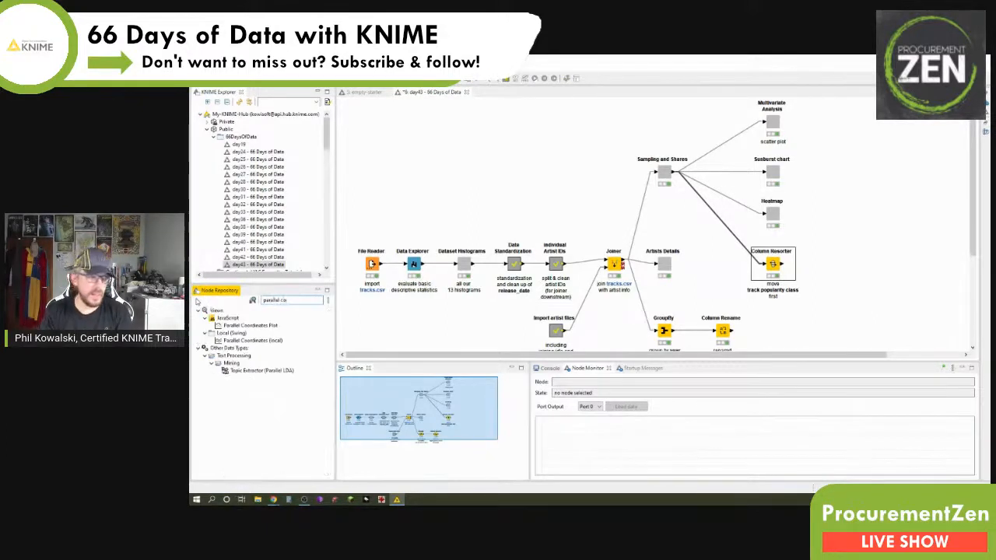
text(ordin)
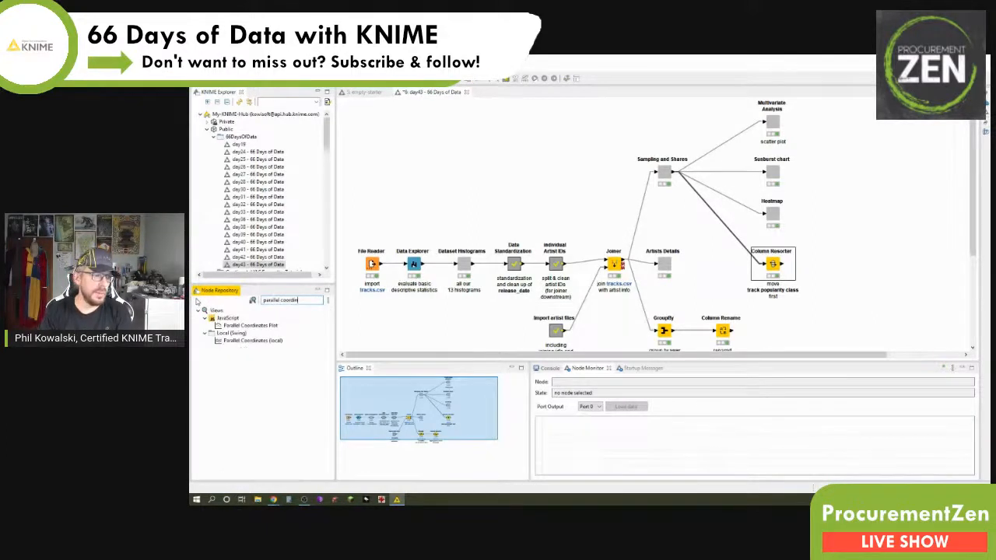
double_click(252, 324)
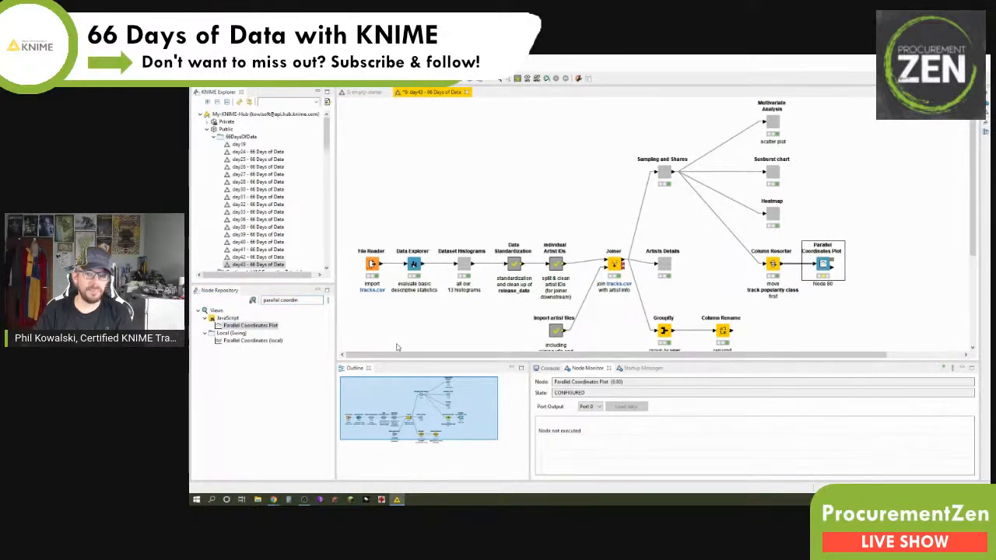
Accept the Parallel Coordinates Plot's default settings with all columns included, then execute the node and open its view
key(F6)
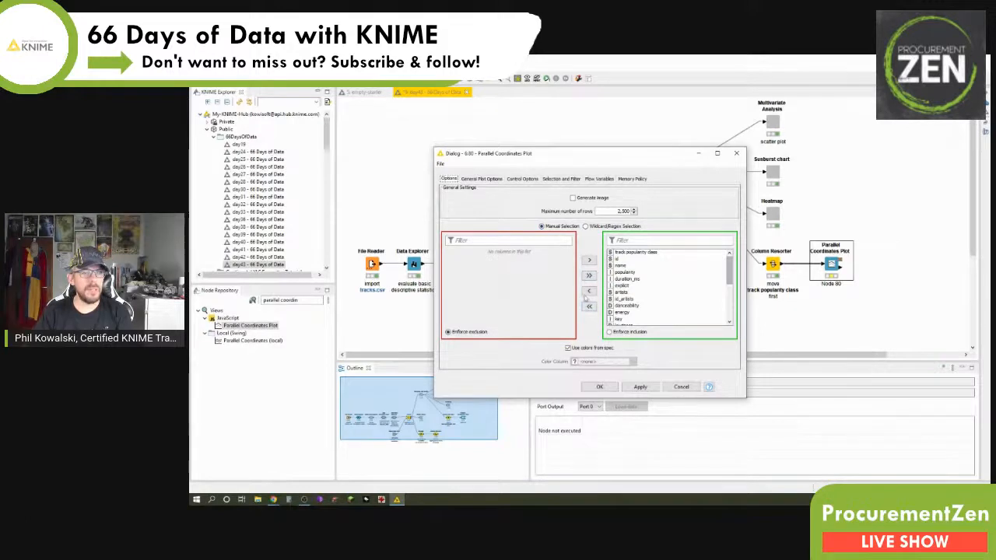
click(599, 387)
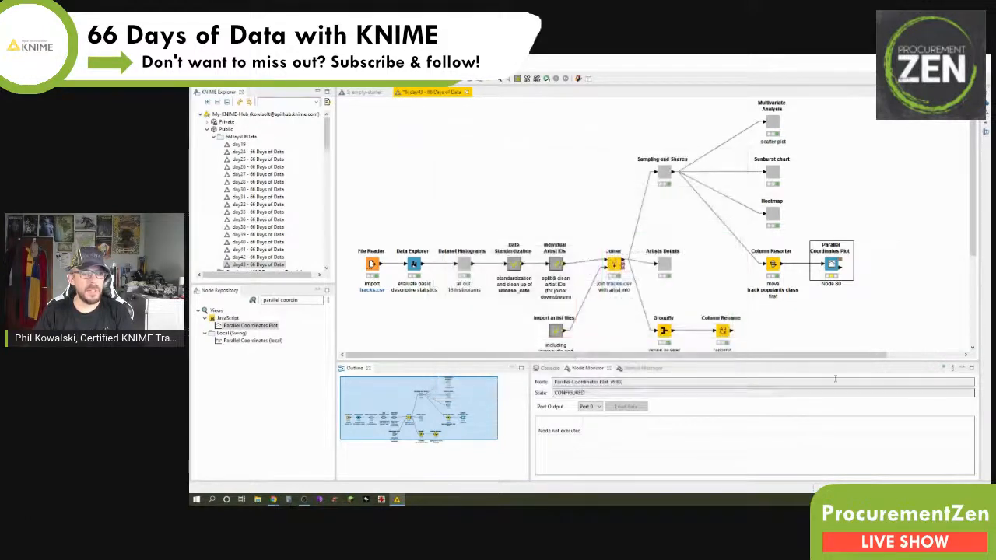
right_click(829, 265)
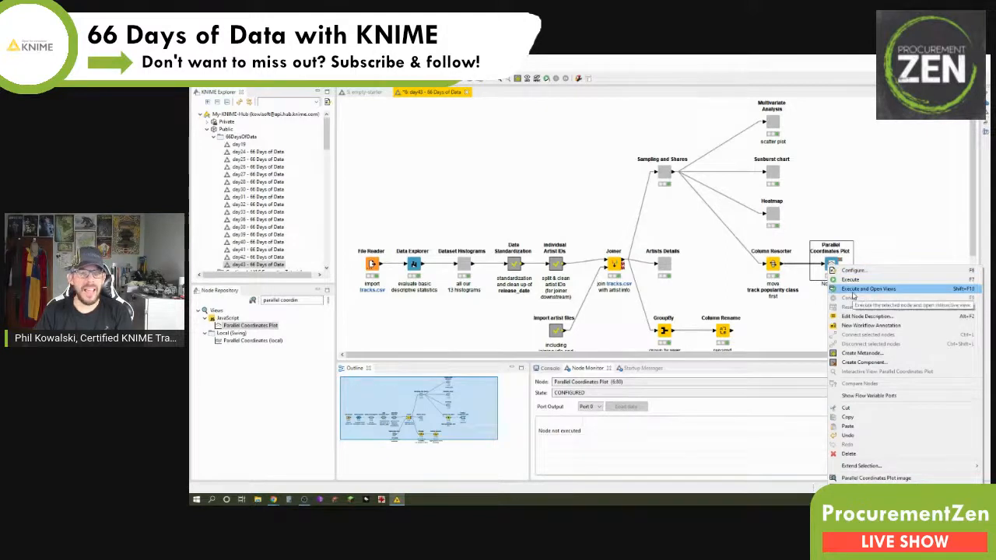
click(853, 291)
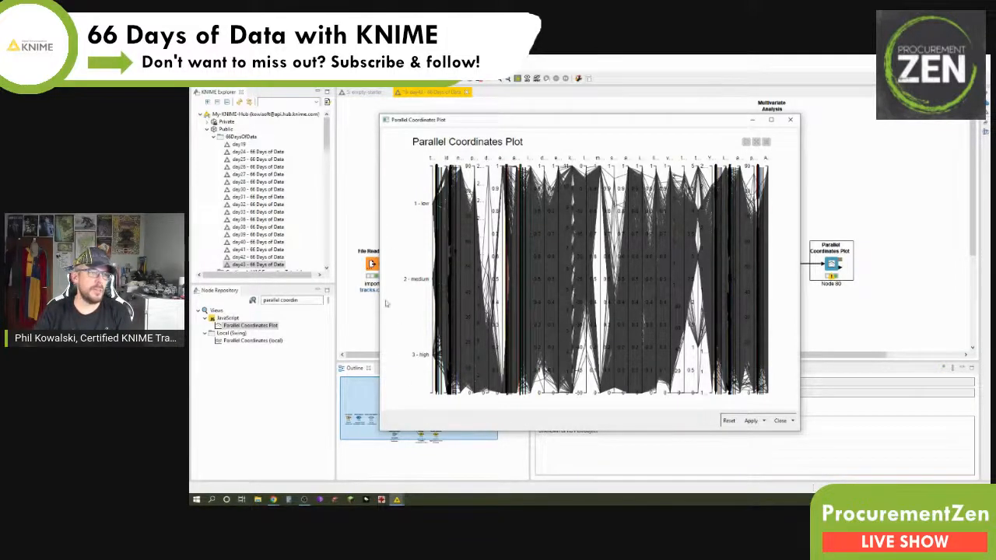
Close the plot view, reopen the Parallel Coordinates Plot's configuration, and exclude the id and name columns while keeping popularity
click(790, 119)
click(608, 310)
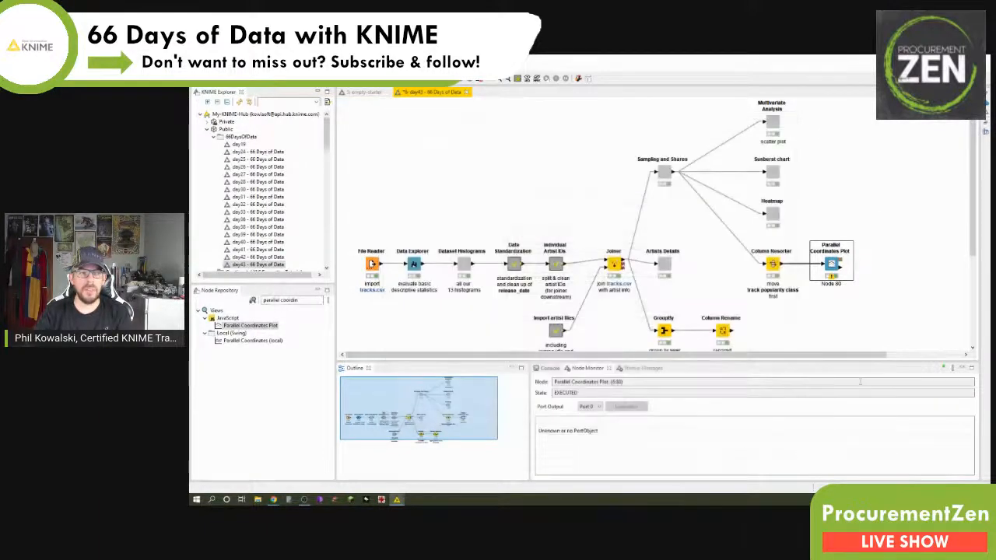
double_click(833, 268)
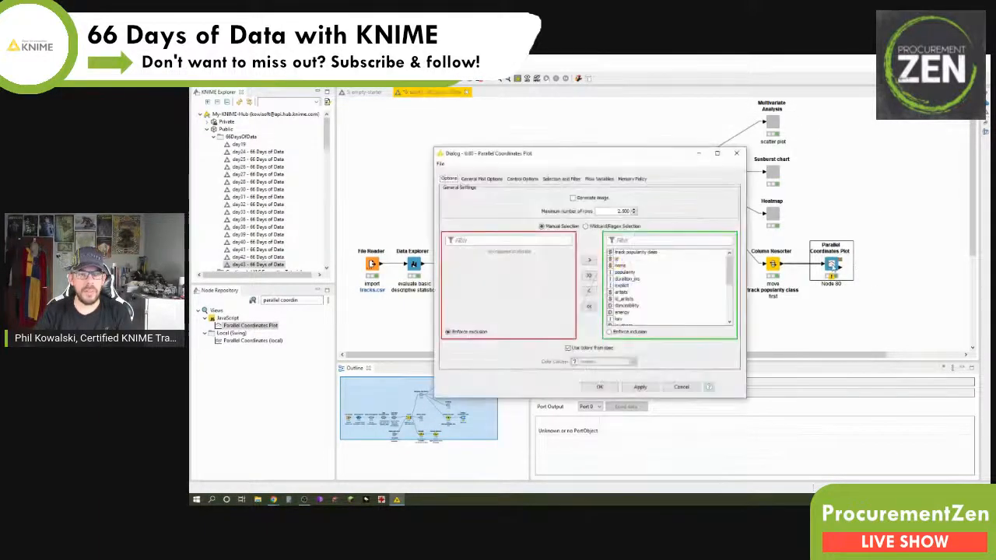
click(628, 259)
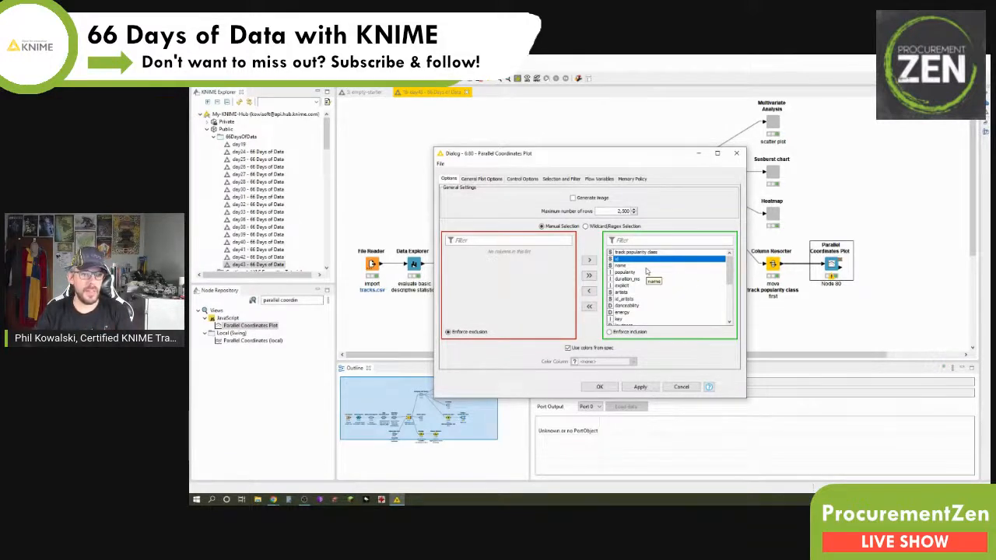
ctrl+click(645, 267)
ctrl+click(646, 273)
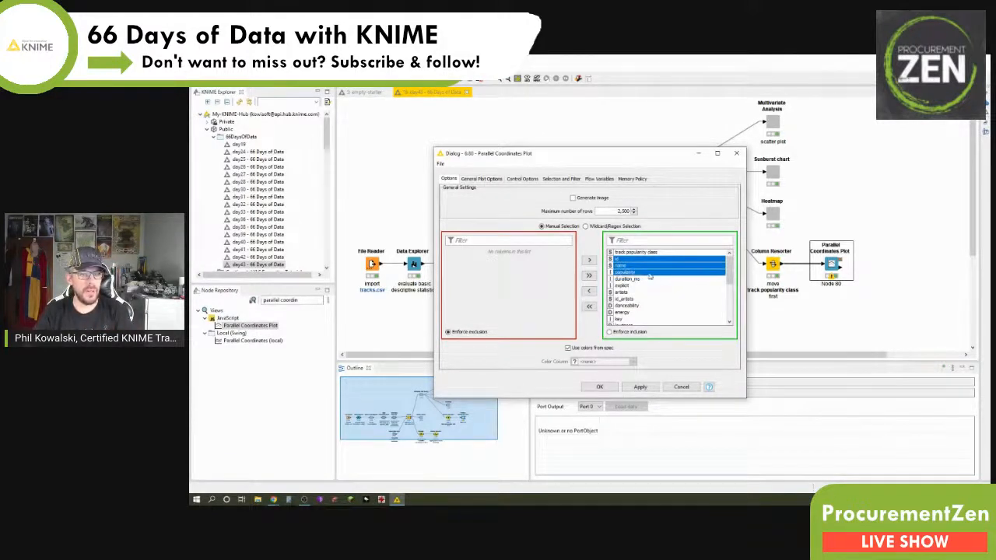
click(589, 292)
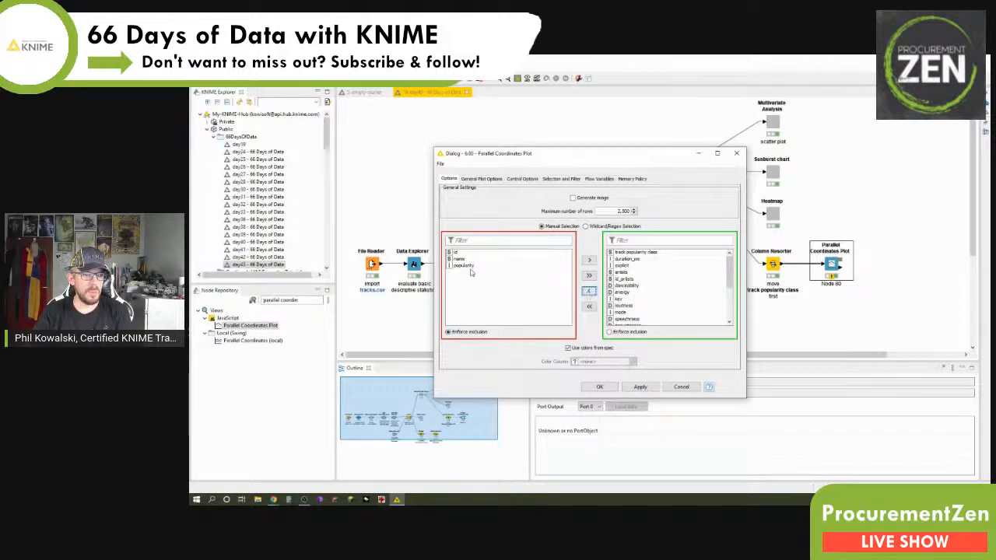
click(589, 260)
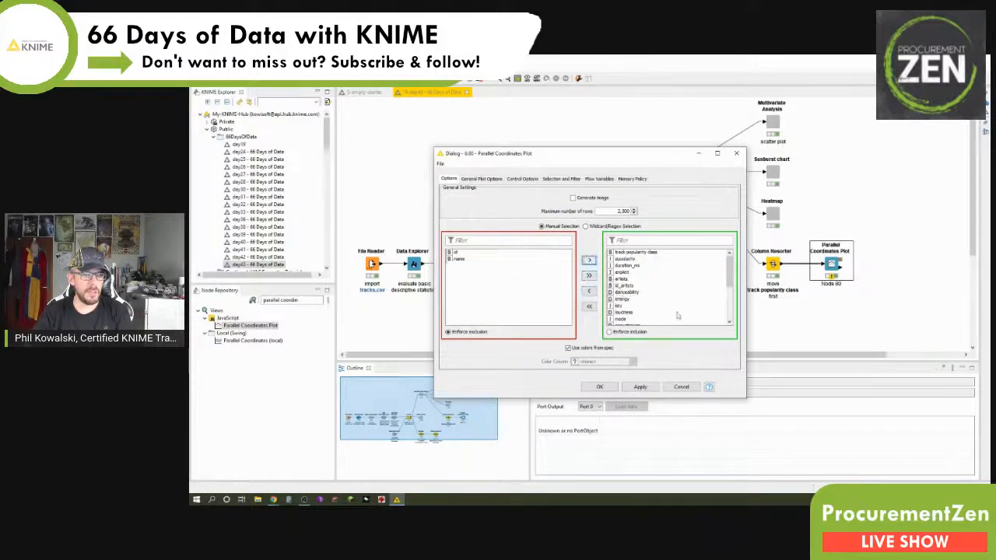
Exclude the explicit, artists, id_artists, key, mode and popularity columns from the plot
click(620, 279)
ctrl+click(629, 287)
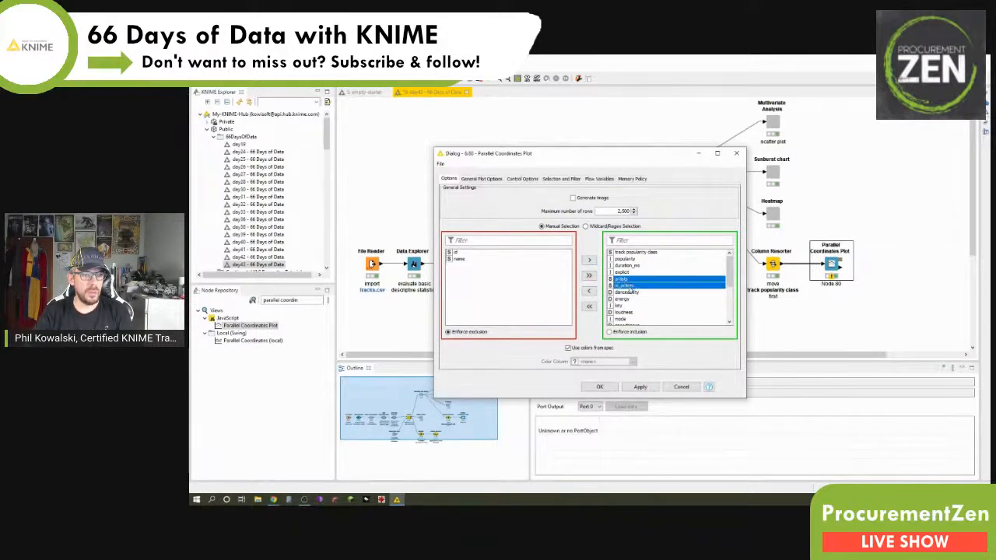
click(589, 291)
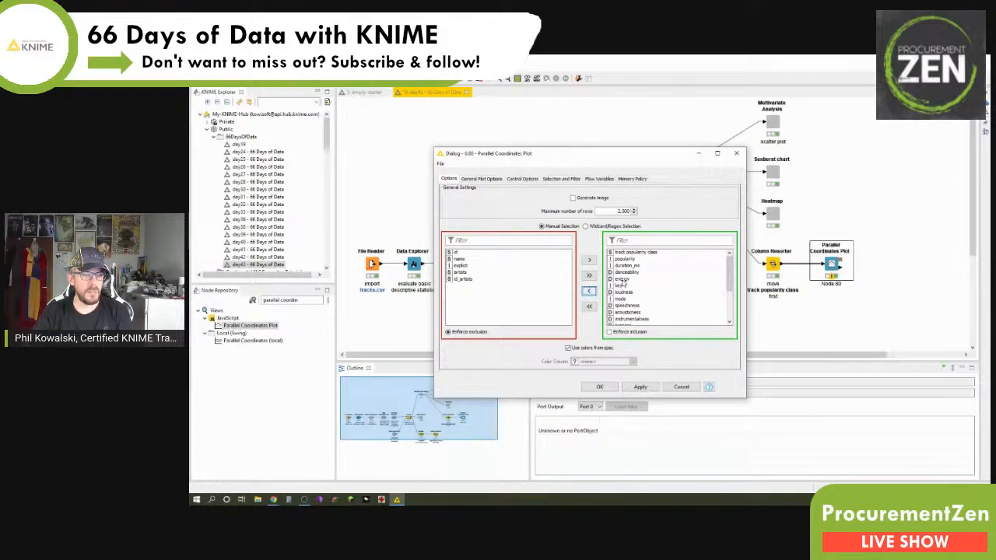
click(619, 285)
ctrl+click(620, 299)
click(591, 293)
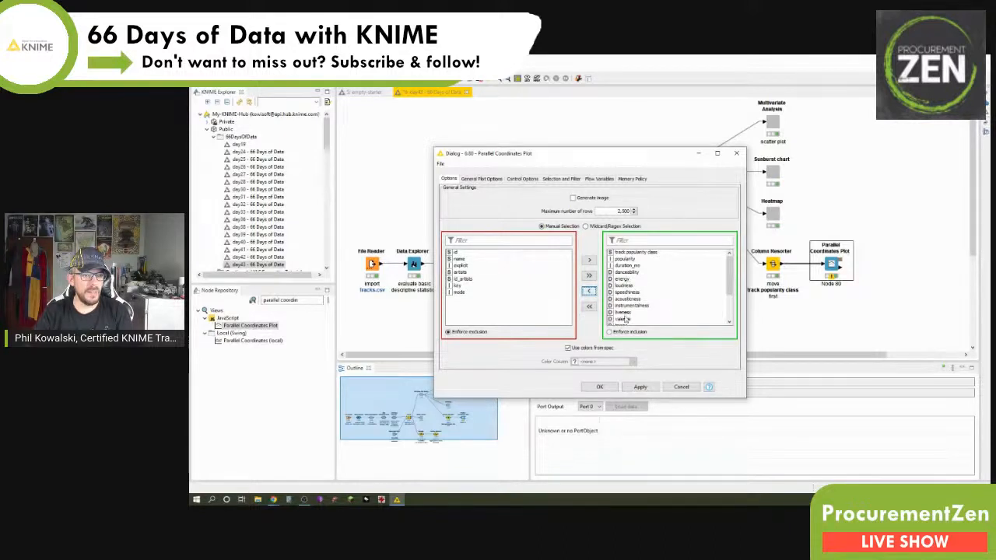
click(626, 259)
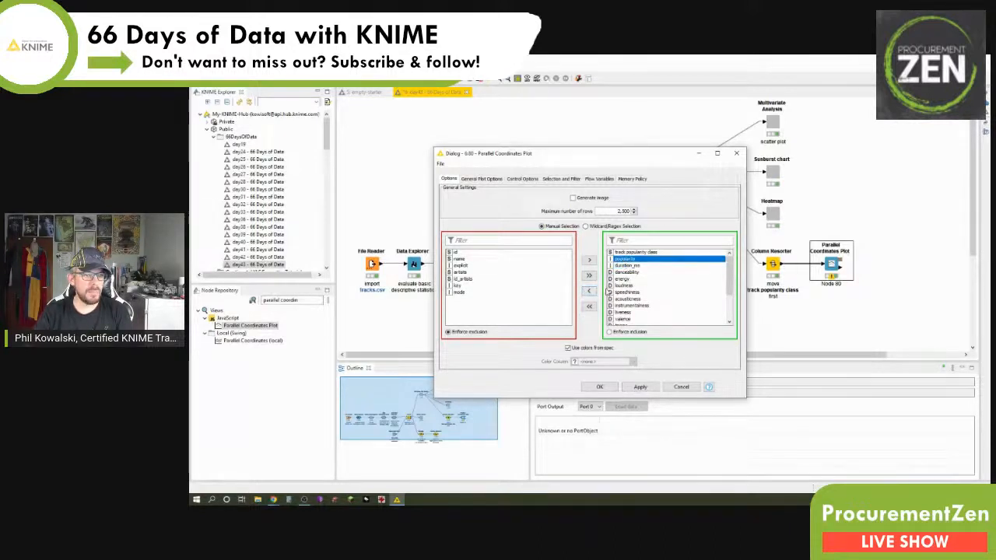
click(589, 291)
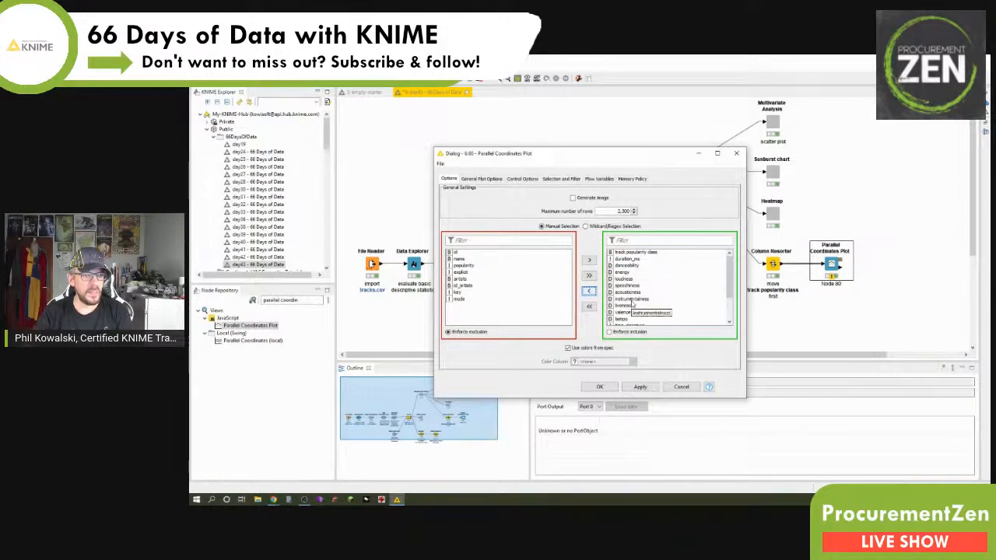
Exclude time_signature and every column from Year to the end of the list, so that tempo is the last included column
scroll(632, 305, down, 1)
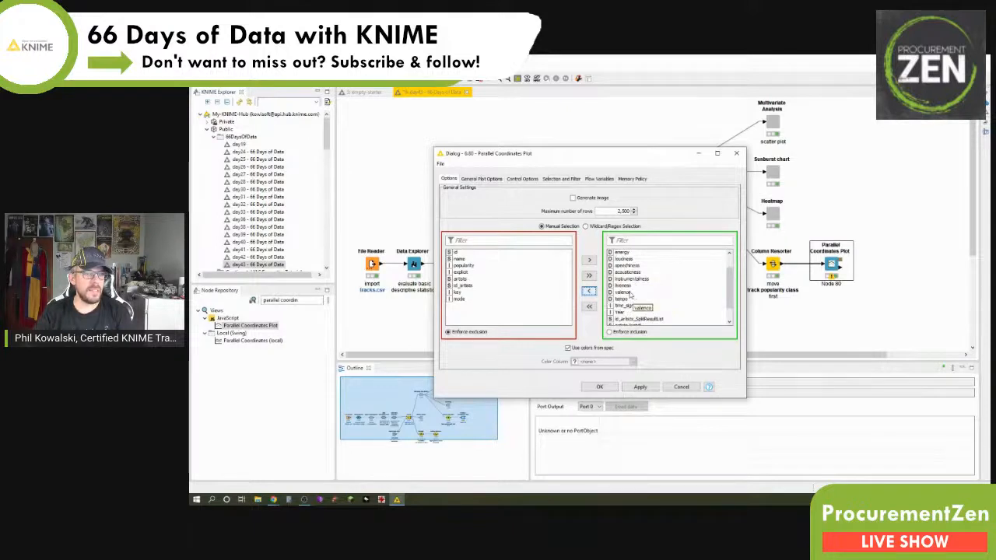
click(630, 293)
click(630, 299)
click(629, 307)
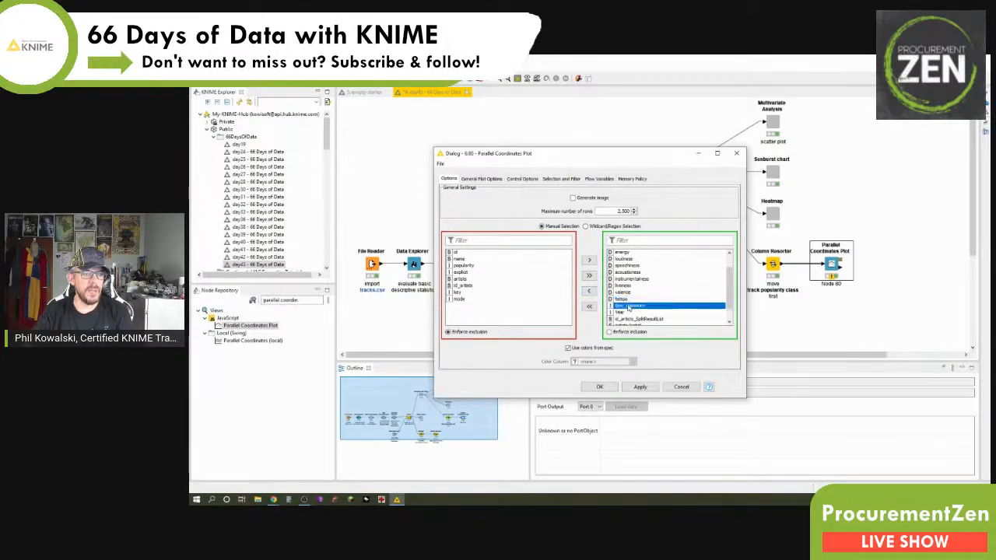
click(589, 291)
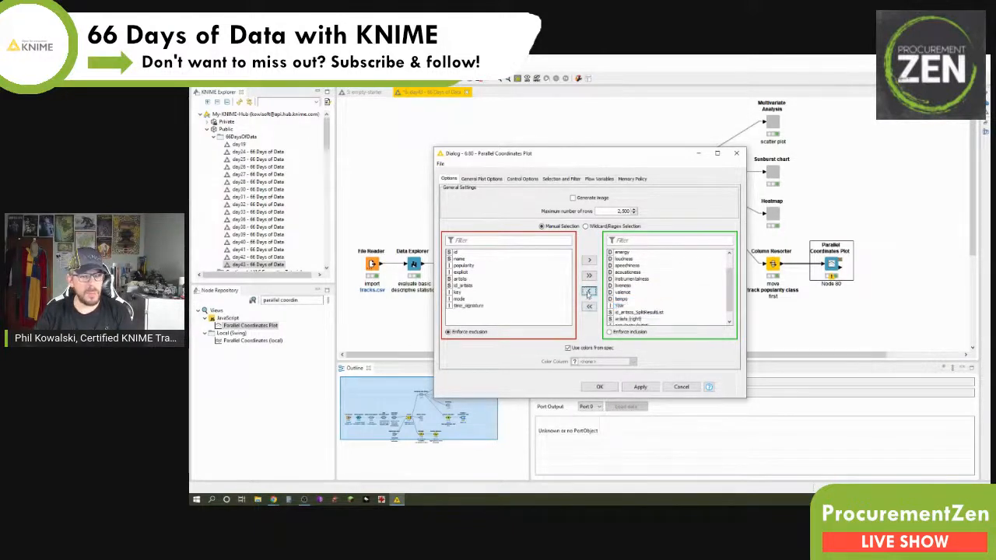
click(607, 304)
scroll(615, 302, down, 1)
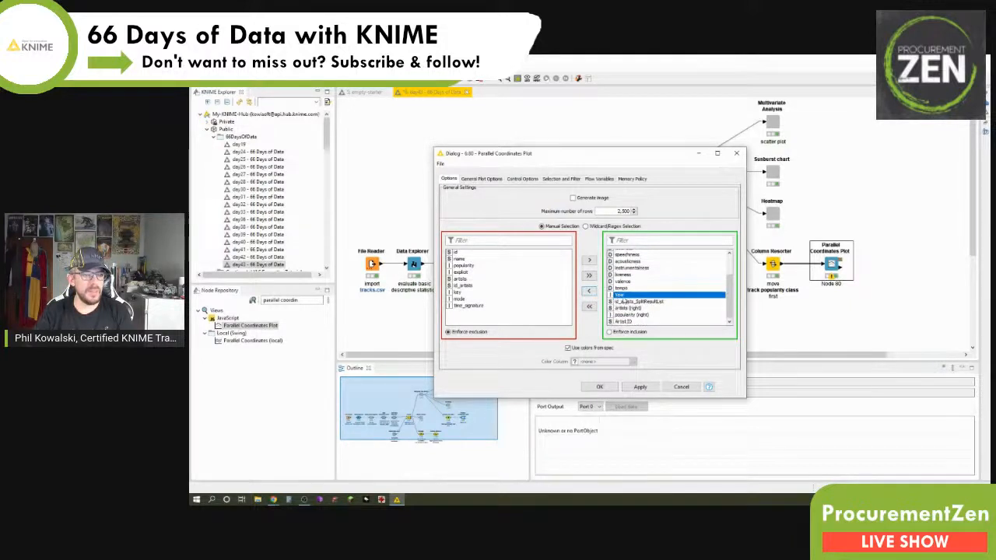
shift+click(622, 302)
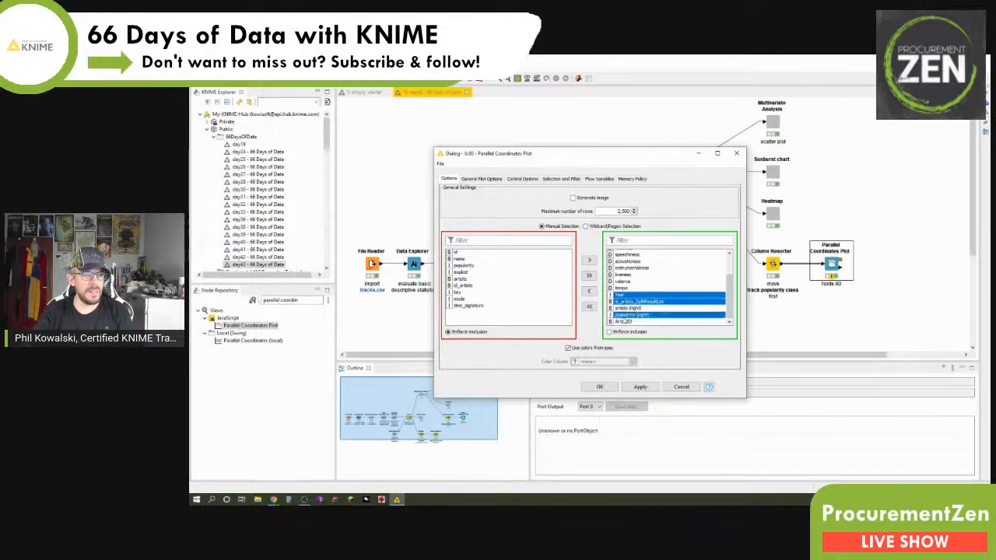
shift+click(623, 315)
shift+click(619, 321)
click(589, 291)
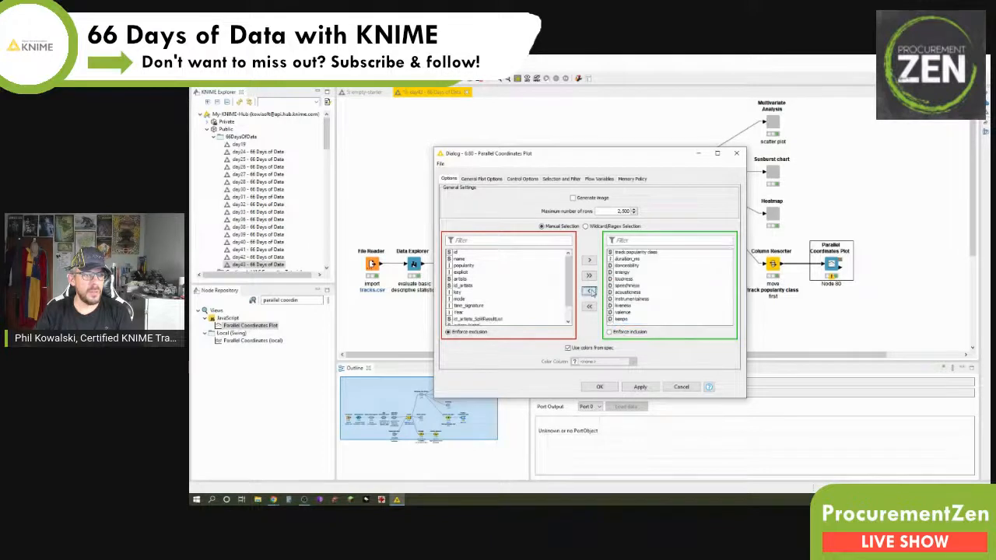
Turn off the use of colors from spec, set track popularity class as the color column, and accept the configuration
click(605, 348)
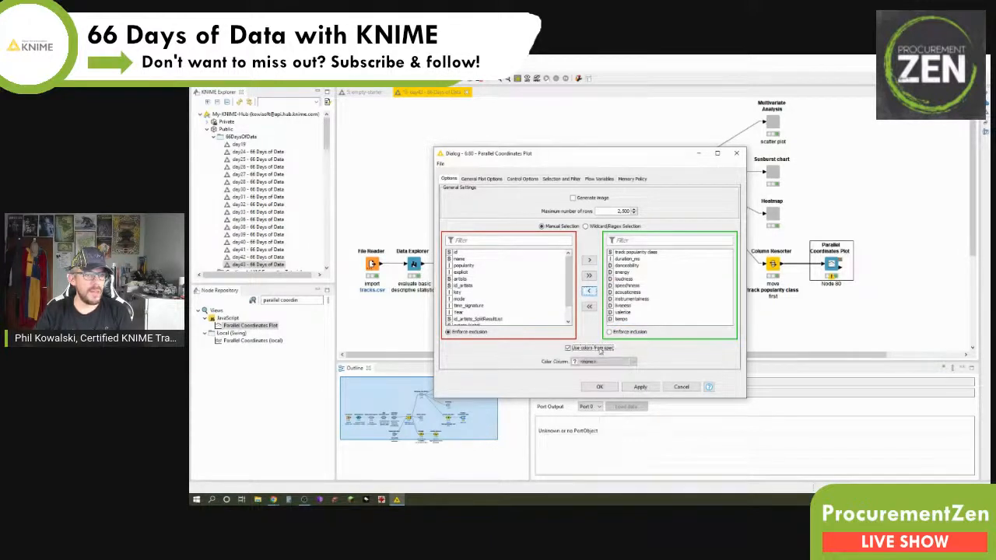
click(624, 361)
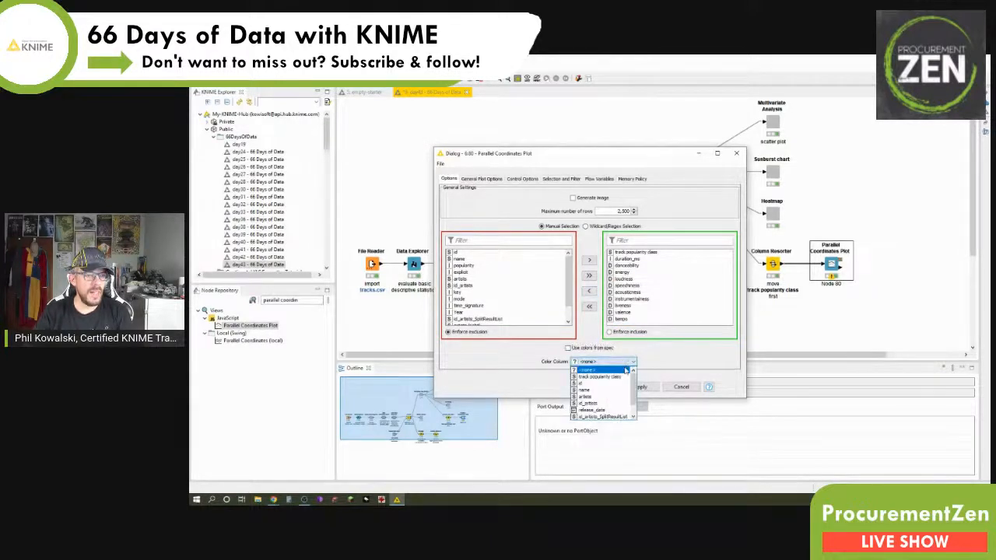
click(599, 377)
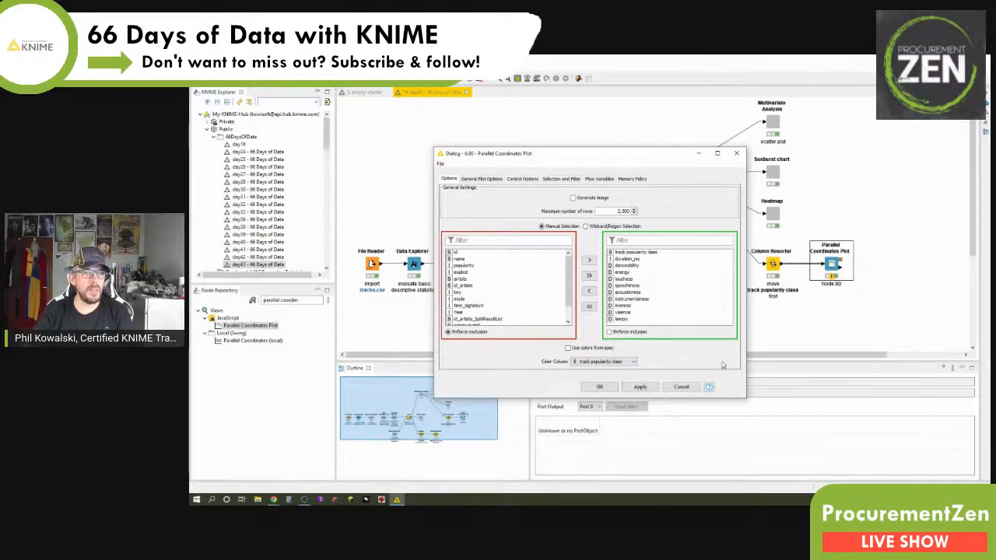
click(599, 387)
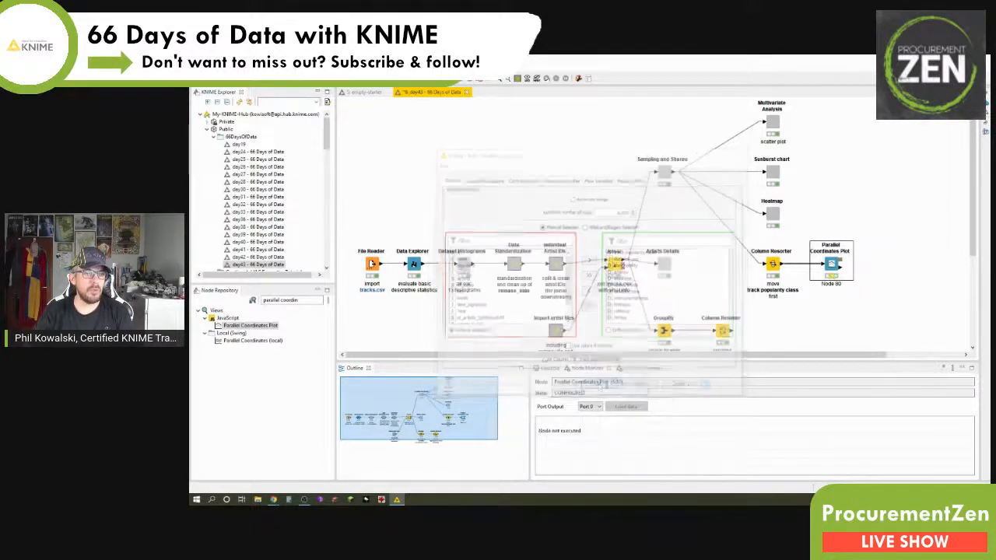
Execute the Parallel Coordinates Plot node with its view open, and maximize the view window
right_click(832, 265)
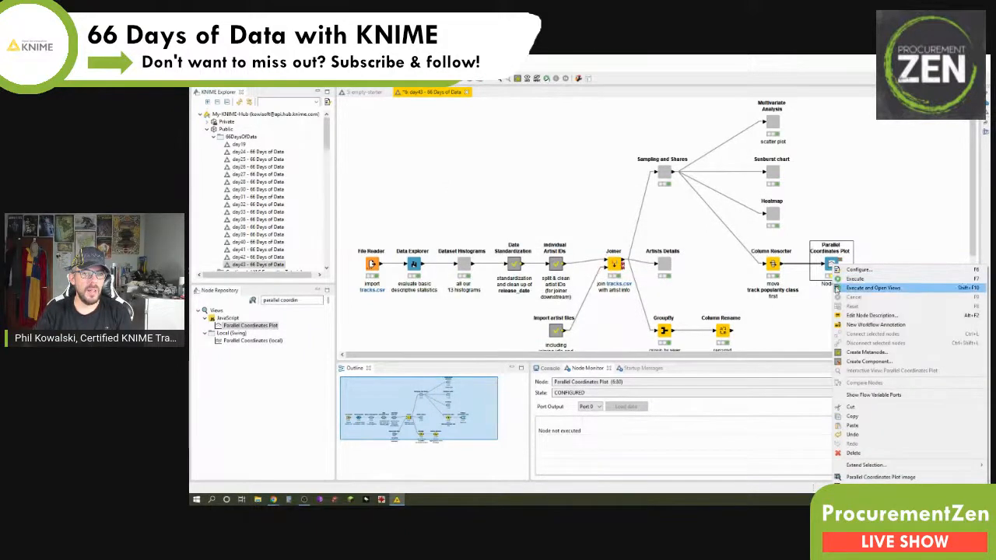
click(863, 288)
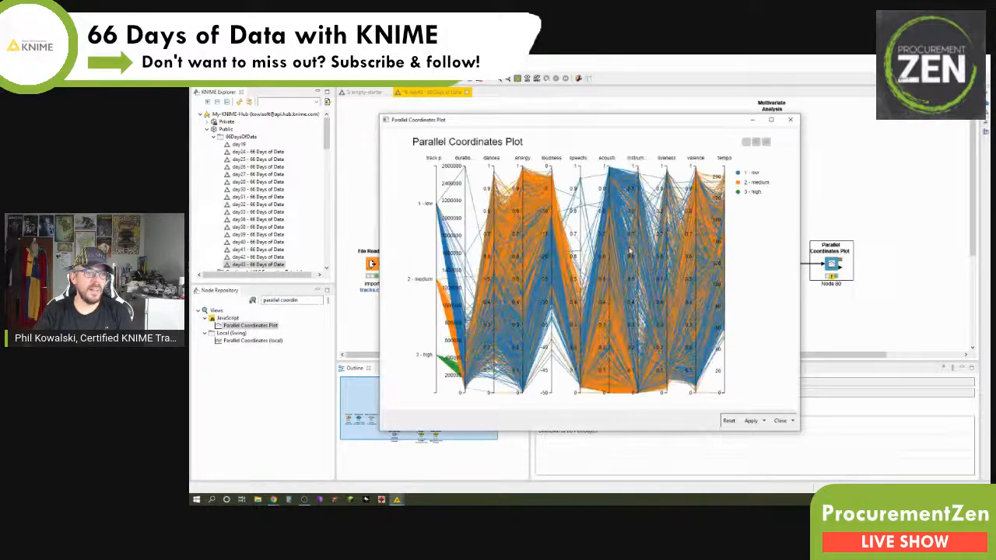
click(771, 119)
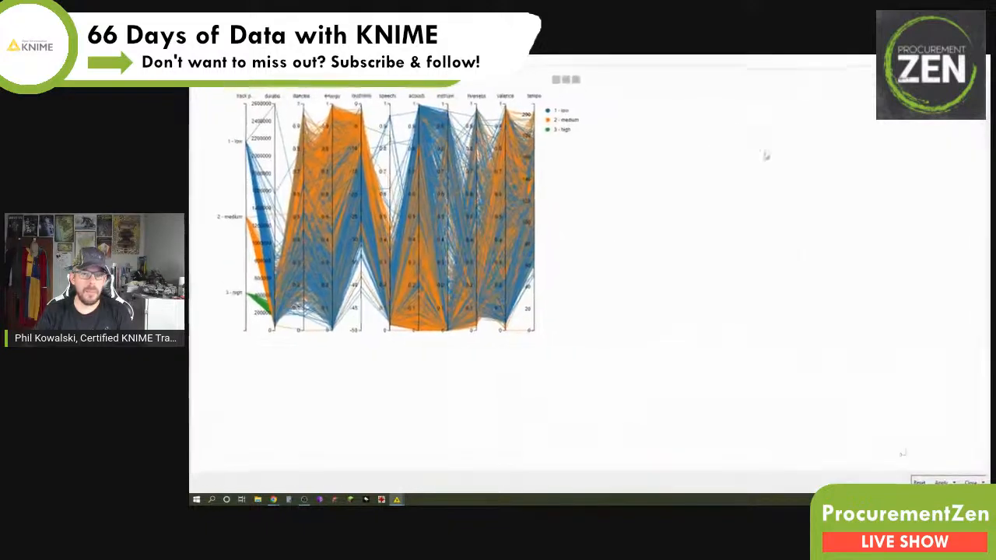